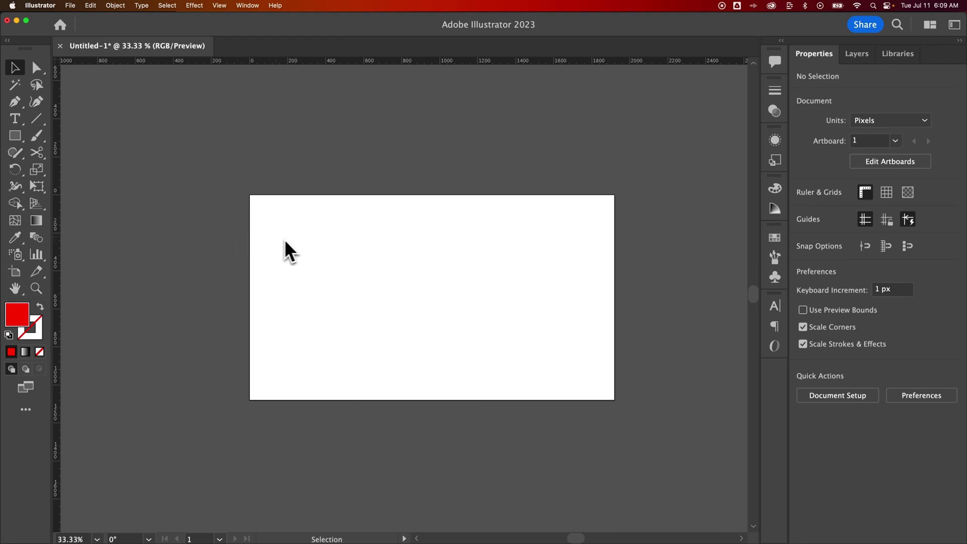
Pan to the empty pasteboard left of the artboard and zoom to 50%
key(space)
drag(213, 225, 619, 226)
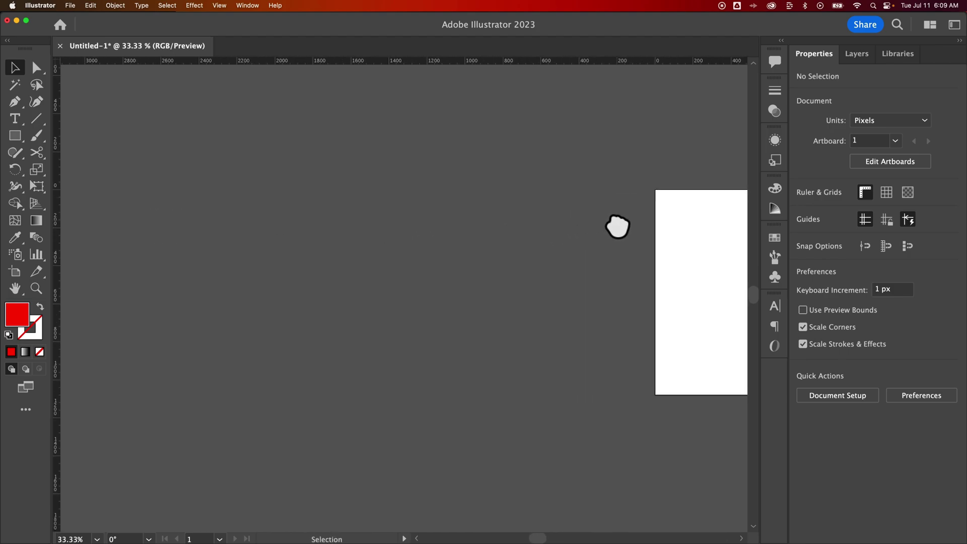
key(super+equal)
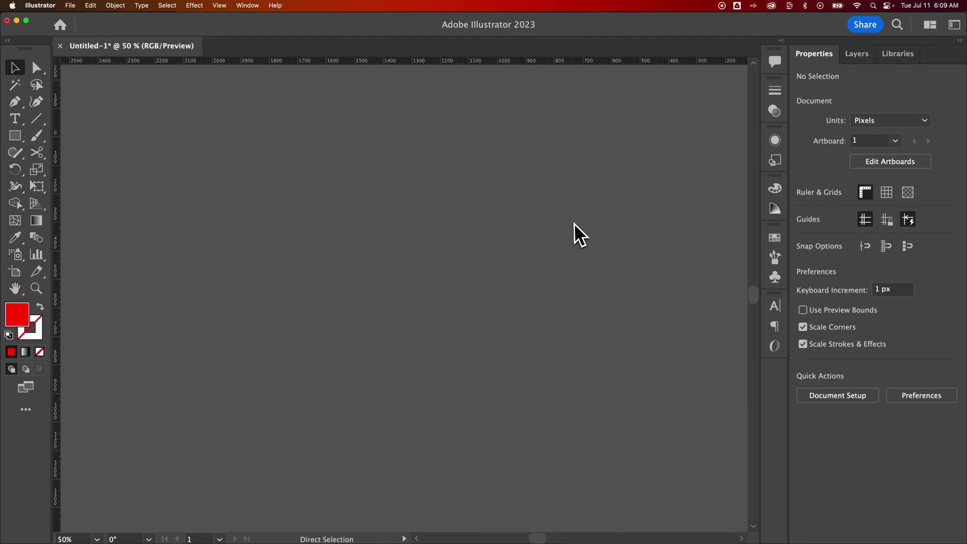
key(space)
drag(587, 267, 410, 245)
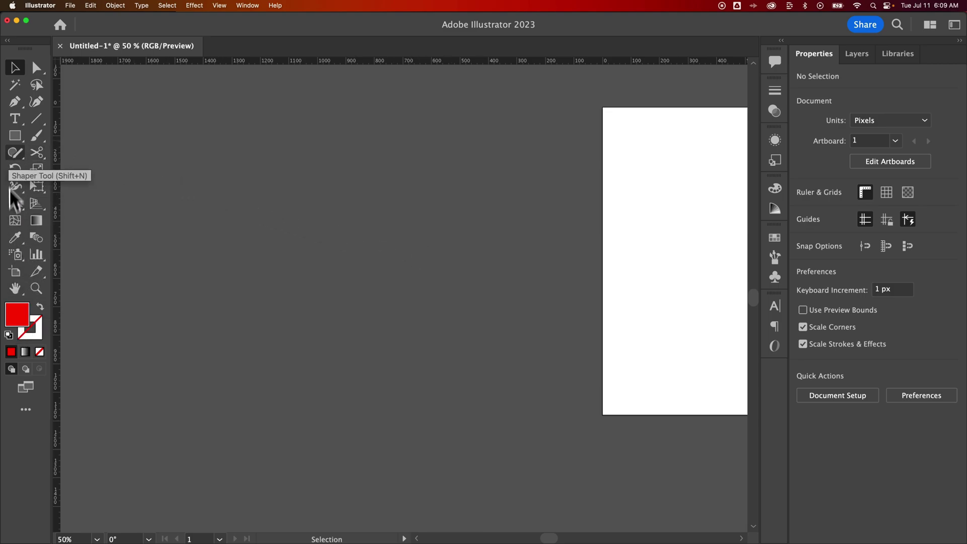
Draw a red rectangle of about 1306 × 897 px left of the artboard
click(15, 136)
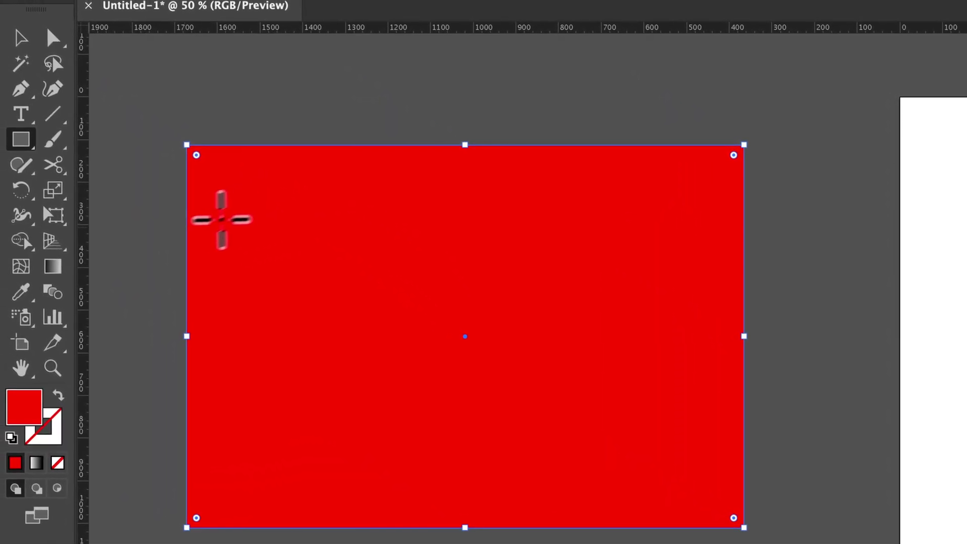
click(55, 268)
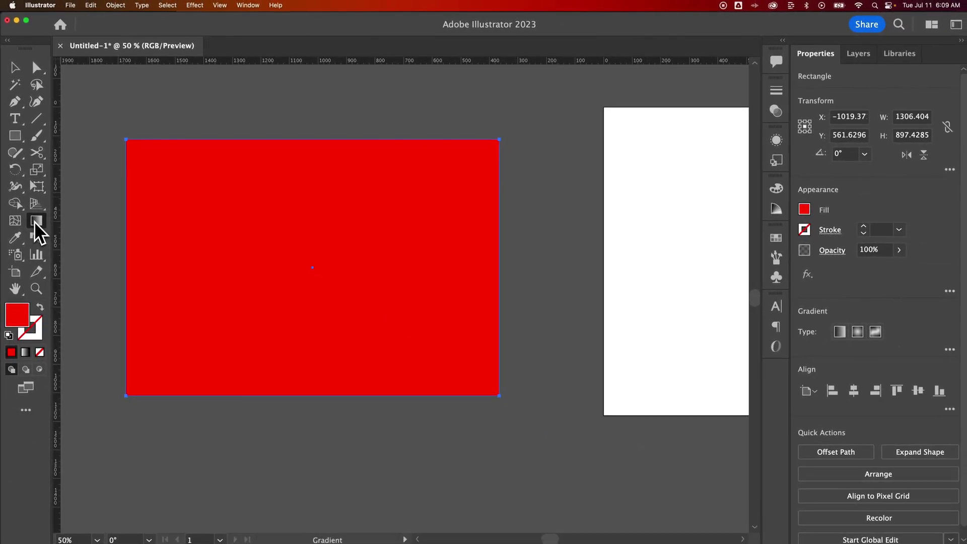
Give the rectangle a white-to-black radial gradient, adjust its radius and inspect both stops
click(856, 334)
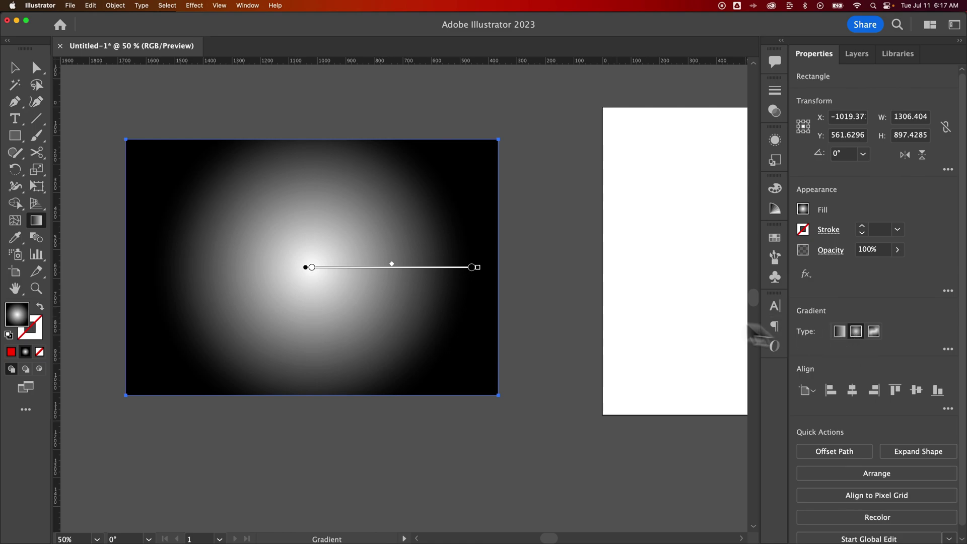
mouse_move(394, 280)
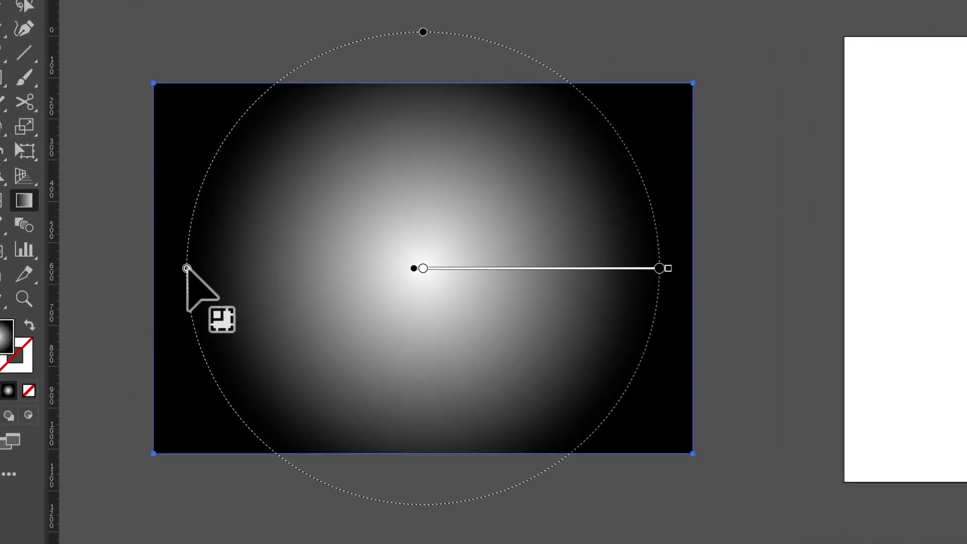
drag(187, 268, 158, 268)
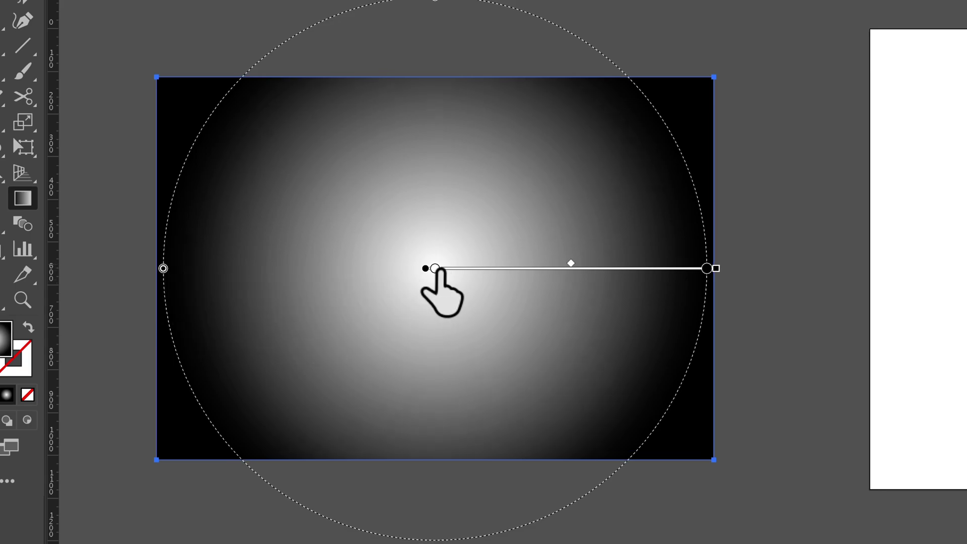
click(434, 268)
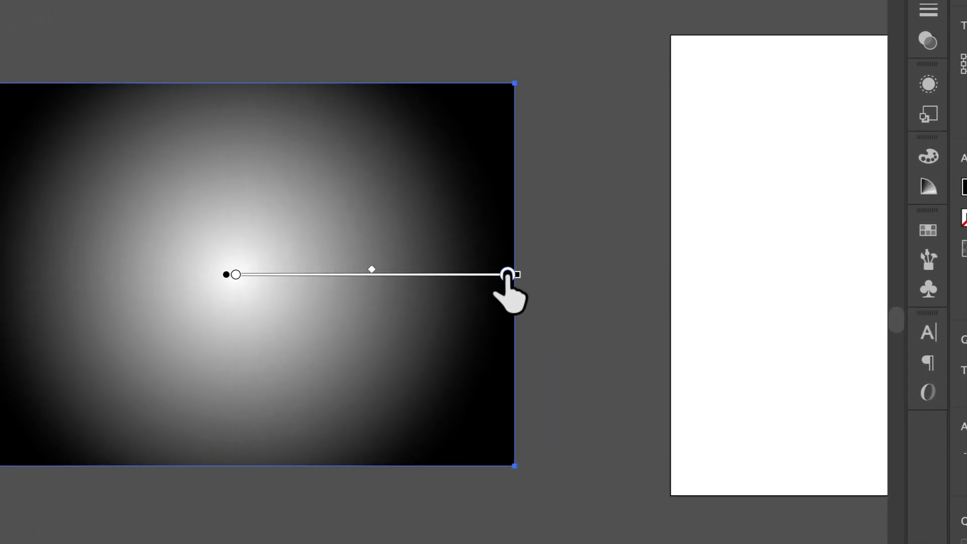
click(559, 272)
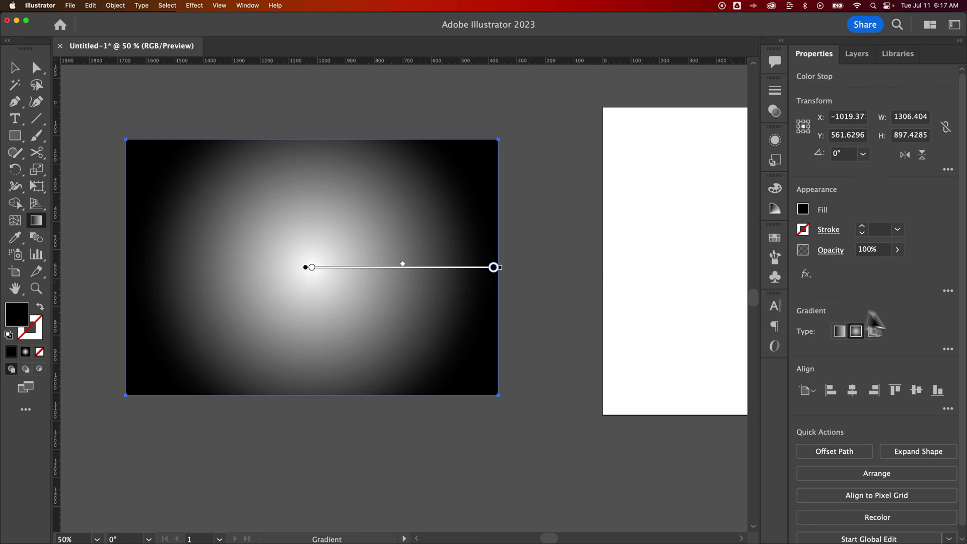
click(948, 350)
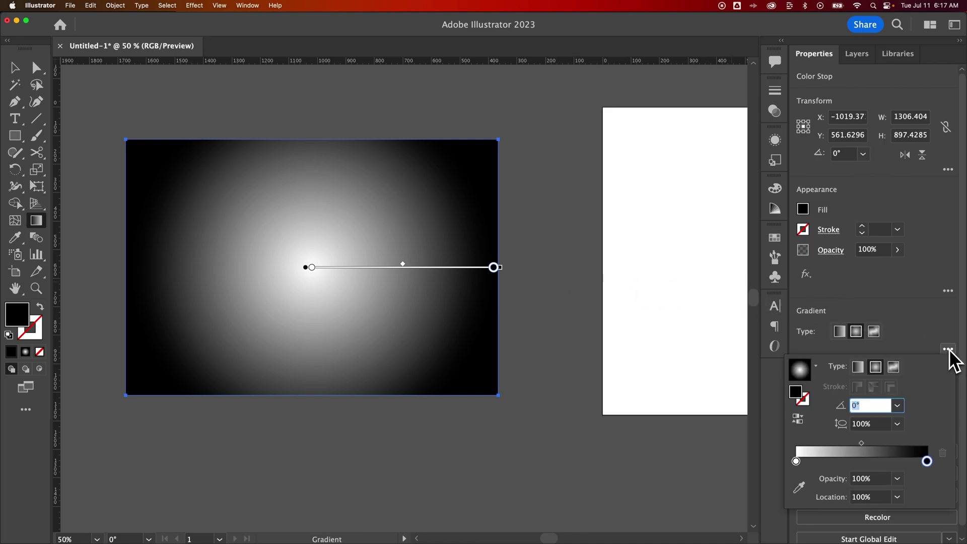
click(935, 347)
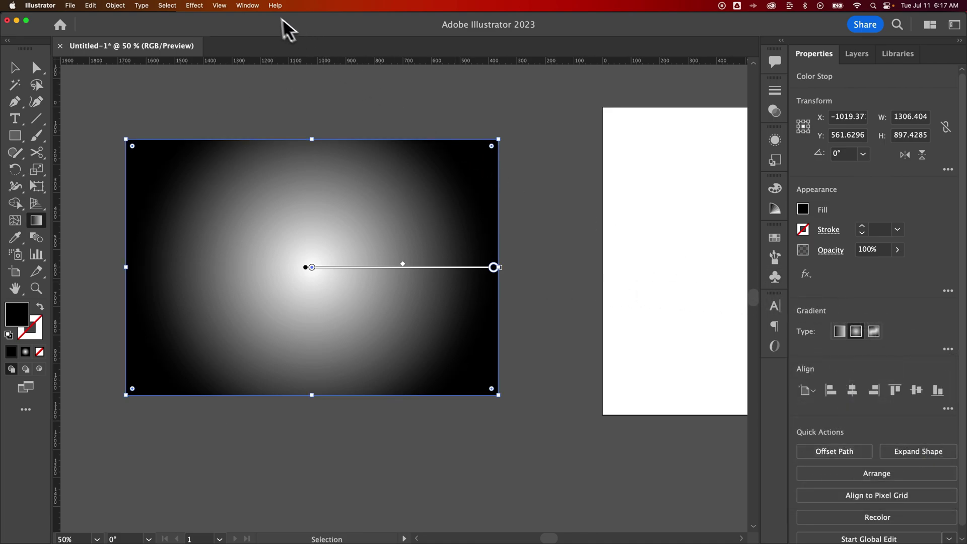
Open the Gradient panel from the Window menu and place it beside the rectangle
click(247, 5)
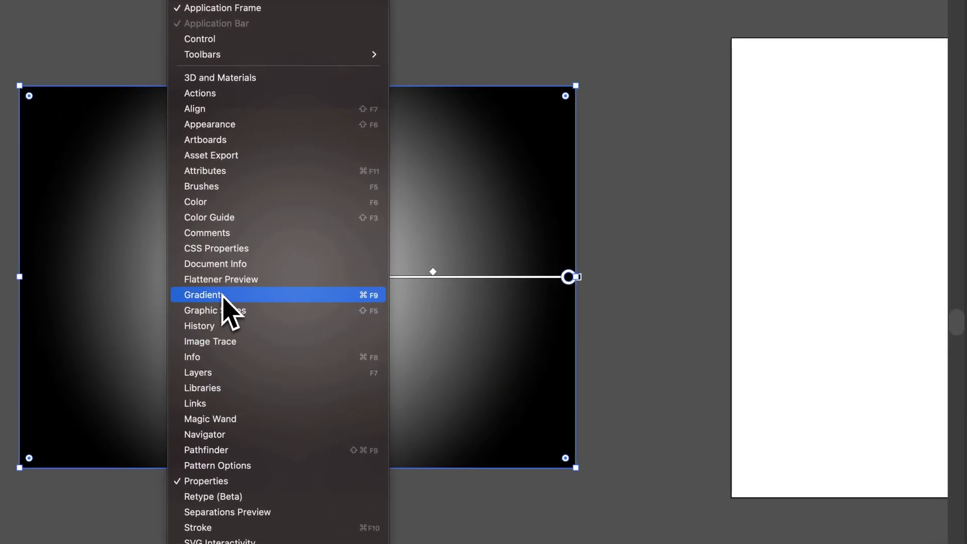
click(228, 297)
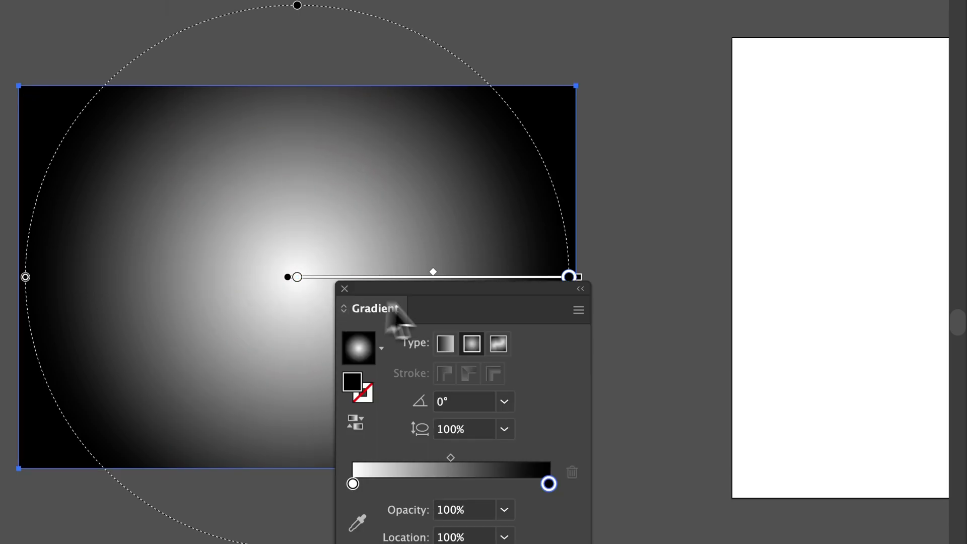
drag(451, 302, 726, 115)
drag(547, 211, 541, 206)
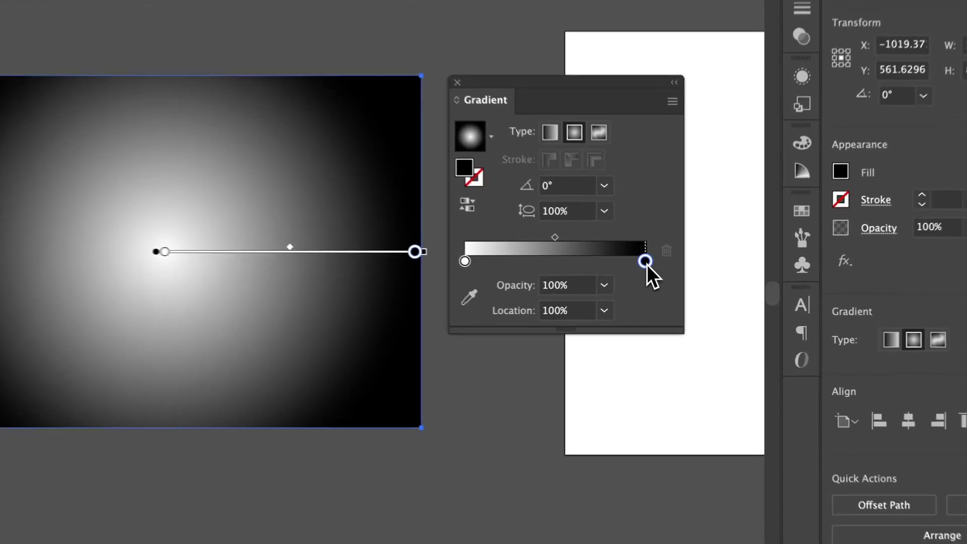
Delete the white stop, slide the black stop to 0% and set its opacity to 0%
drag(660, 277, 537, 263)
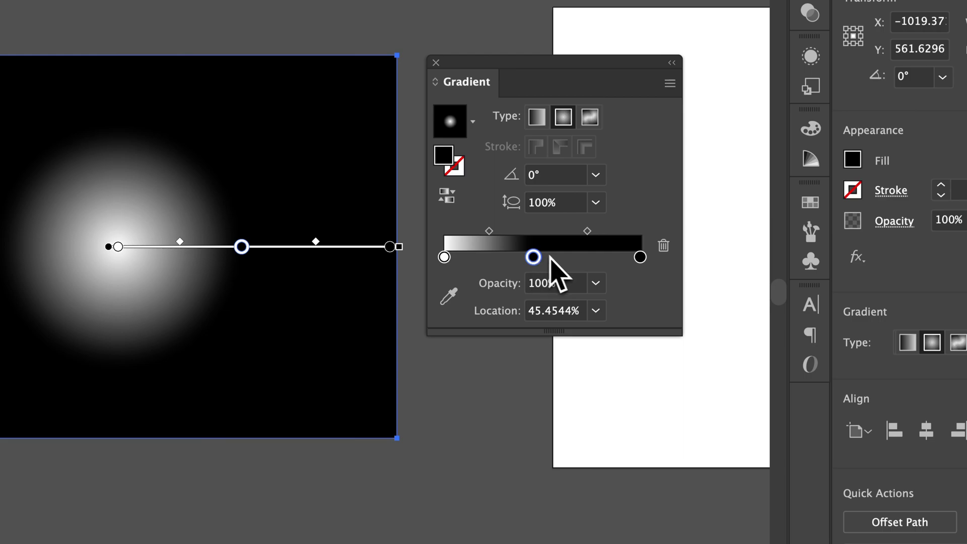
click(444, 257)
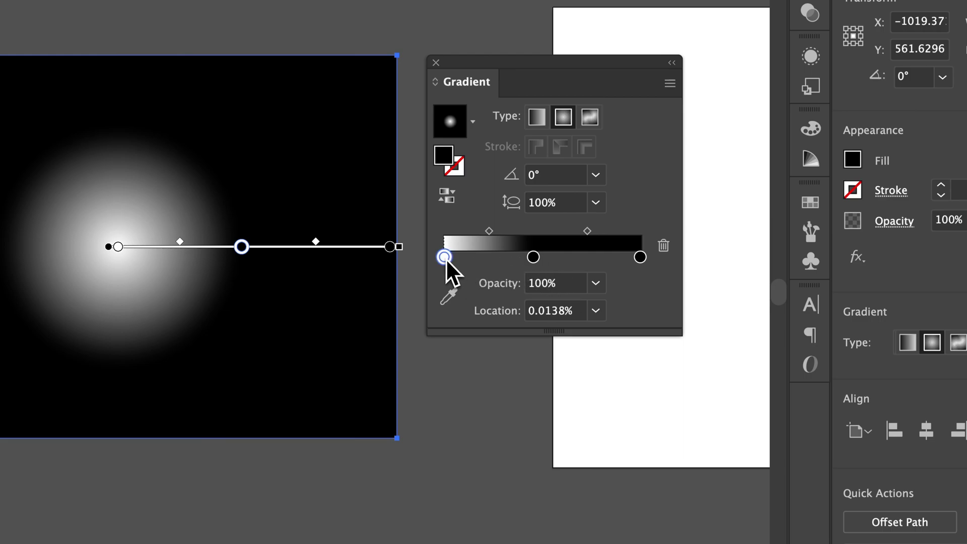
drag(445, 258, 444, 338)
drag(534, 258, 438, 260)
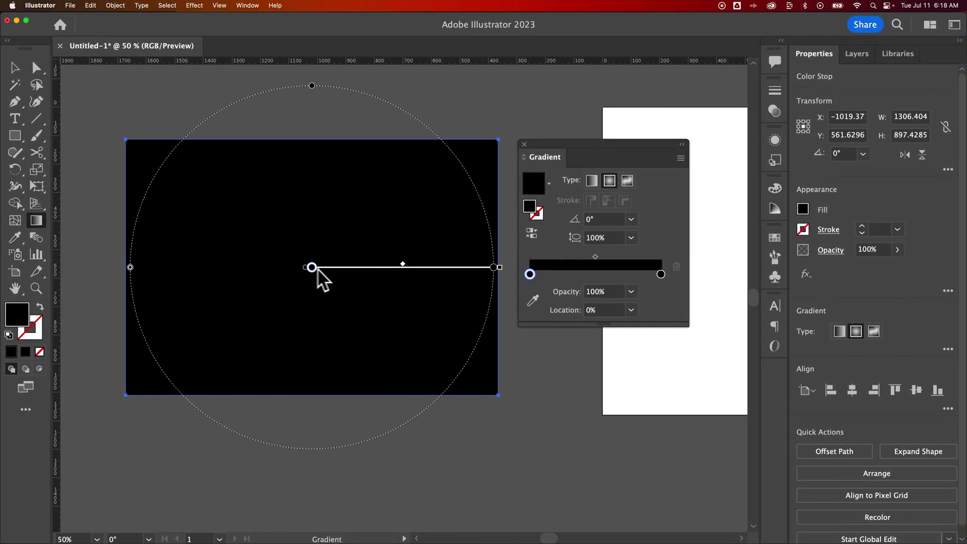
click(631, 292)
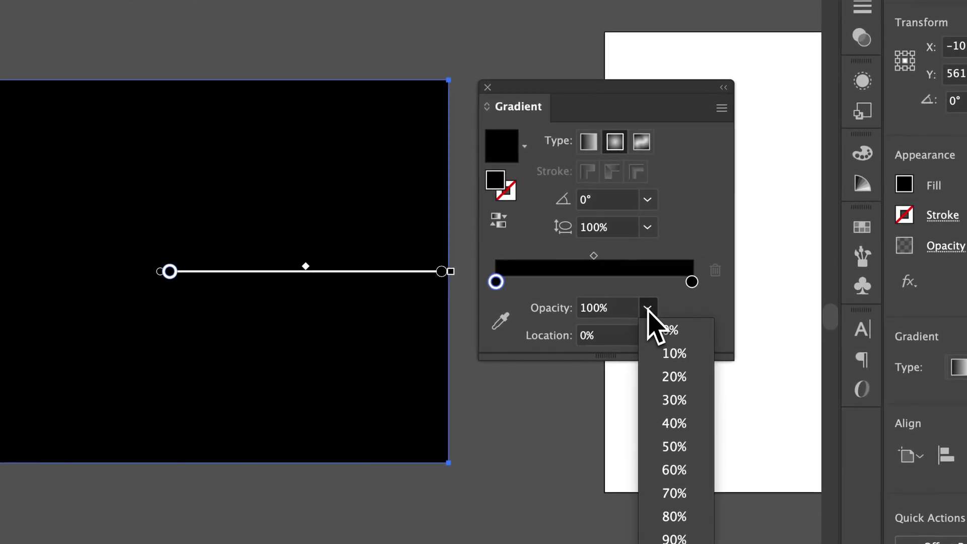
click(661, 331)
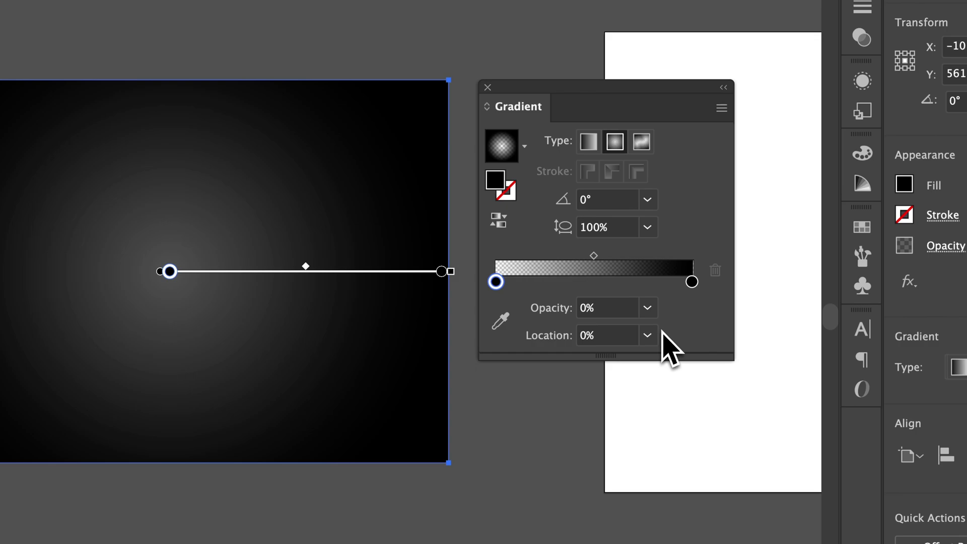
click(692, 283)
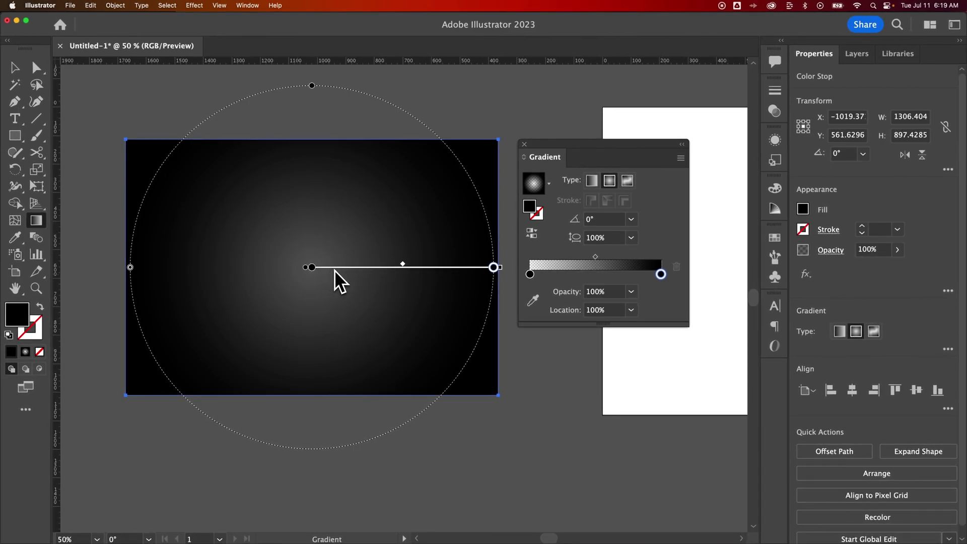
Move the gradient rectangle onto the artboard
drag(639, 161, 648, 163)
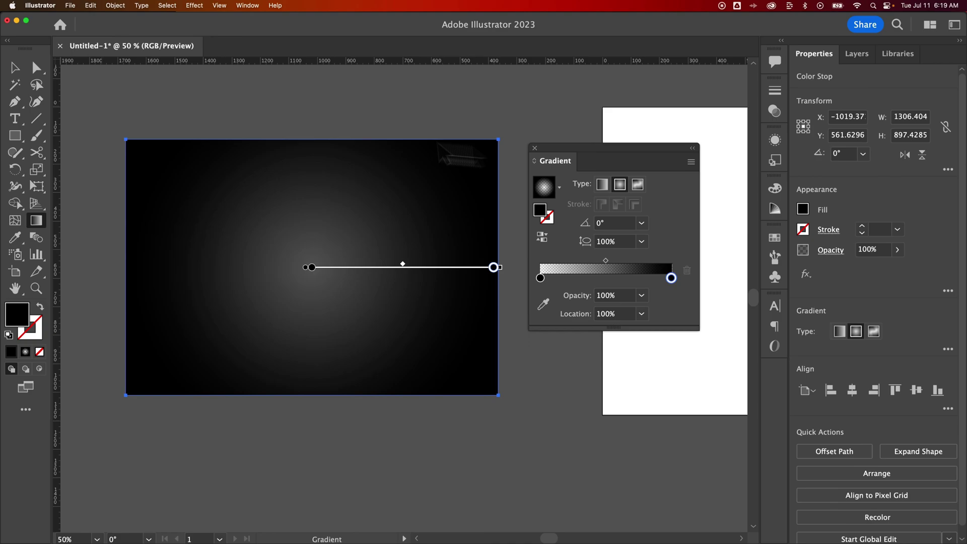
click(14, 67)
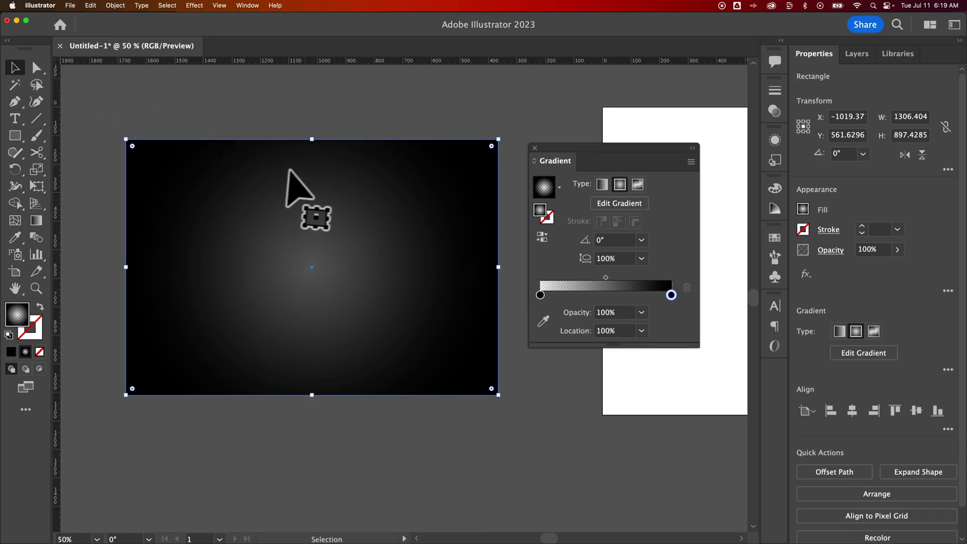
drag(322, 165, 368, 137)
key(space)
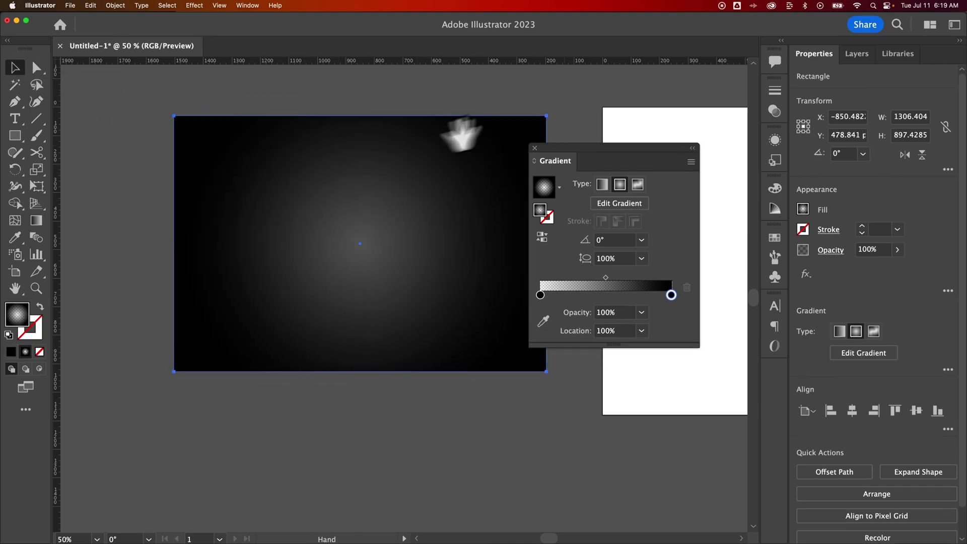
drag(458, 134, 247, 115)
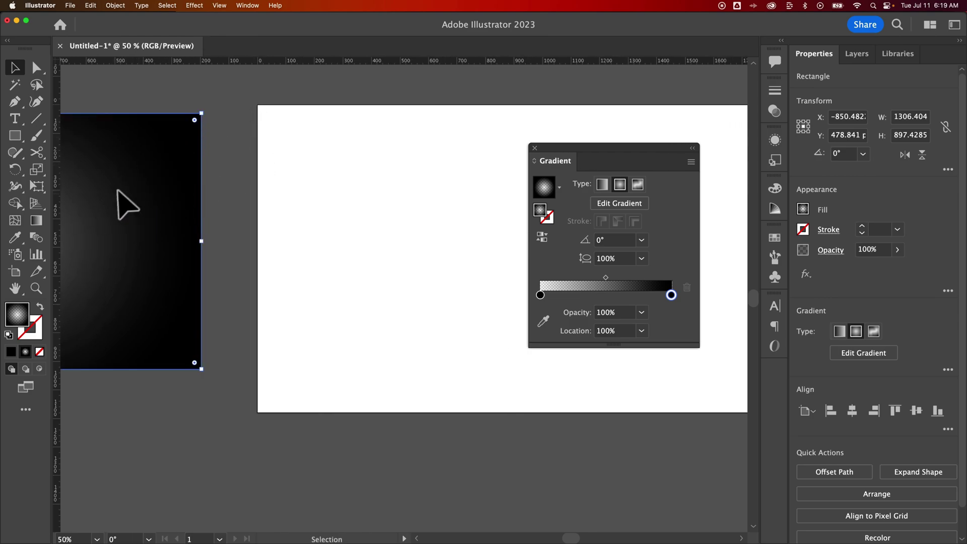
drag(115, 197, 406, 212)
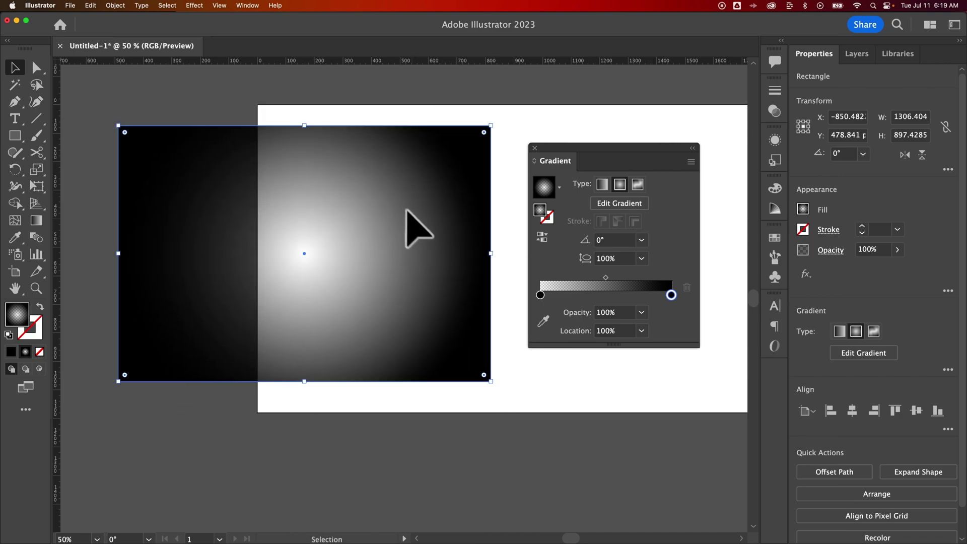
Resize the rectangle from its corner to cover the artboard at 1920 × 1080 px
drag(491, 382, 552, 421)
drag(435, 336, 260, 338)
drag(247, 317, 389, 269)
drag(502, 389, 618, 414)
key(super+z)
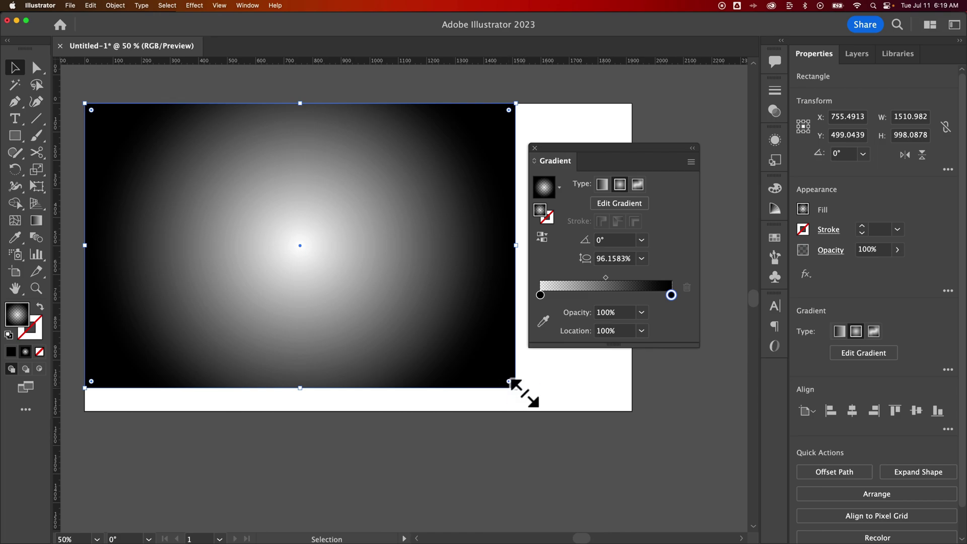
drag(516, 387, 639, 416)
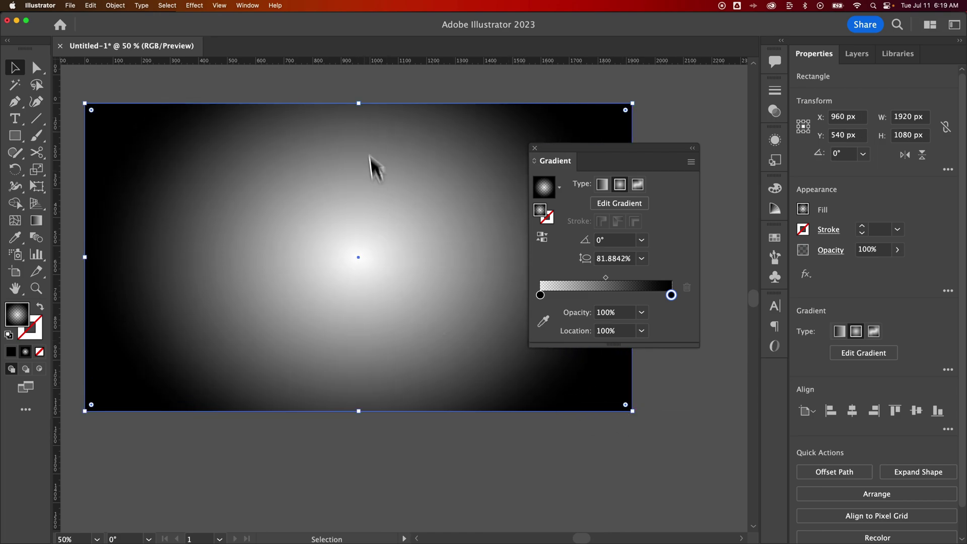
click(392, 88)
Zoom out to 33.33% and drag the gradient midpoint to about 60.69%
key(super+minus)
drag(433, 294, 402, 323)
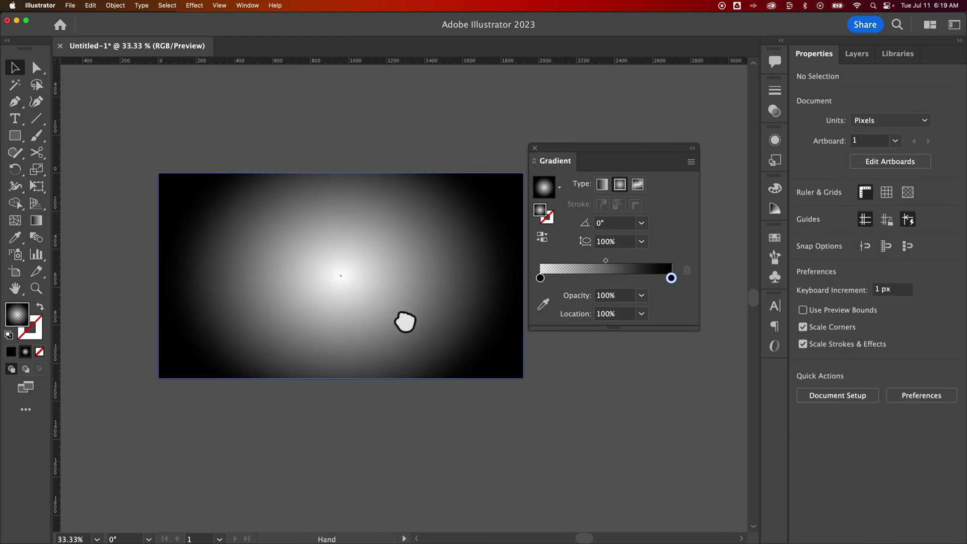
click(406, 231)
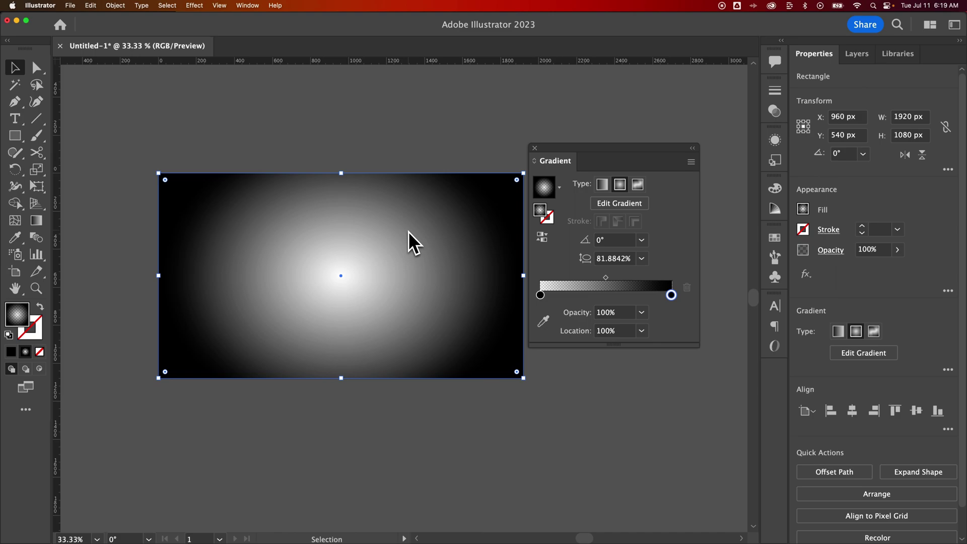
drag(572, 160, 602, 153)
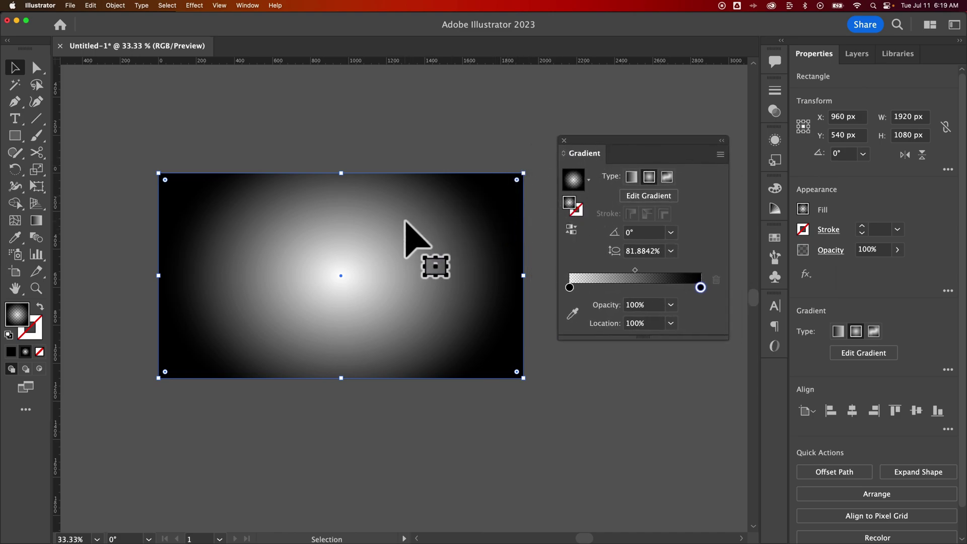
mouse_move(635, 270)
mouse_down()
mouse_move(607, 271)
mouse_move(651, 271)
mouse_up()
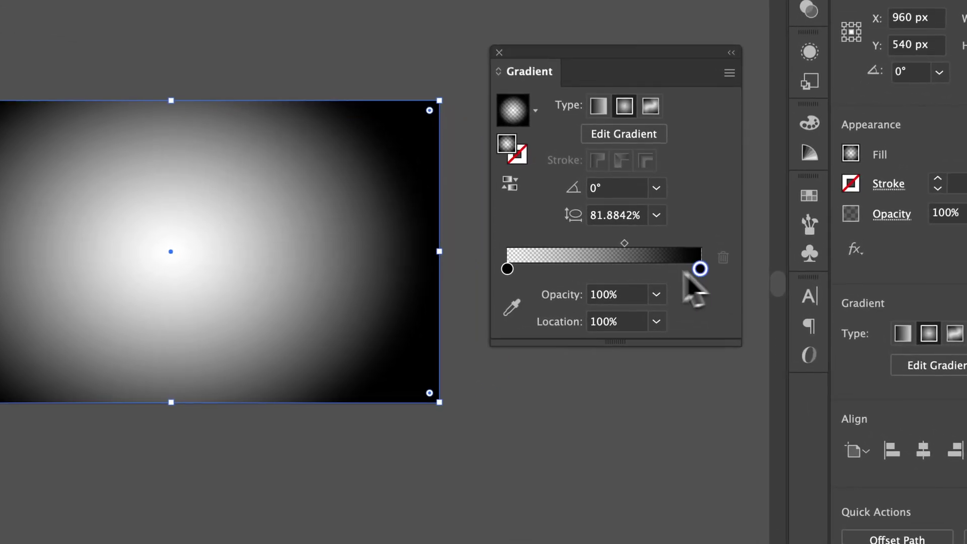
Make the transparent centre stop dark red 970000 (R 151), keeping 0% opacity
click(508, 269)
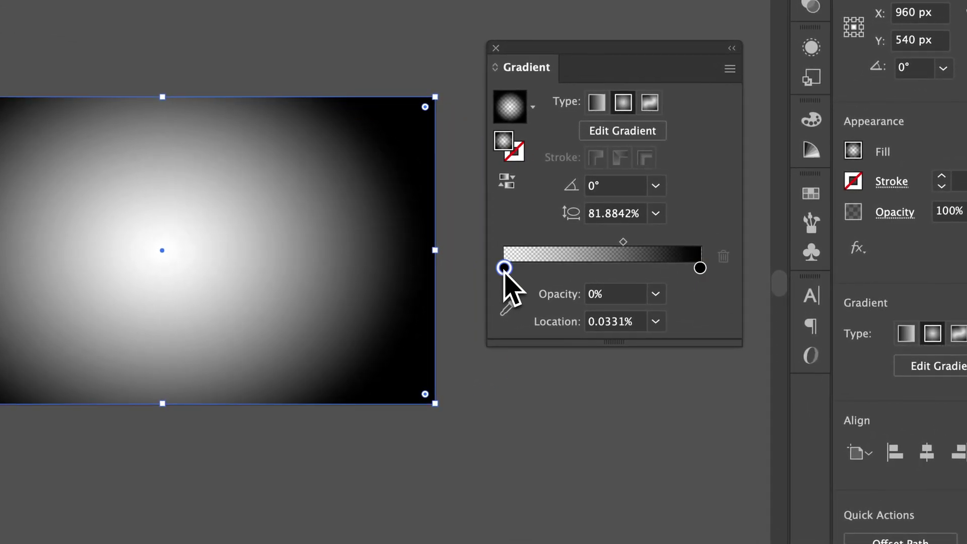
double_click(505, 270)
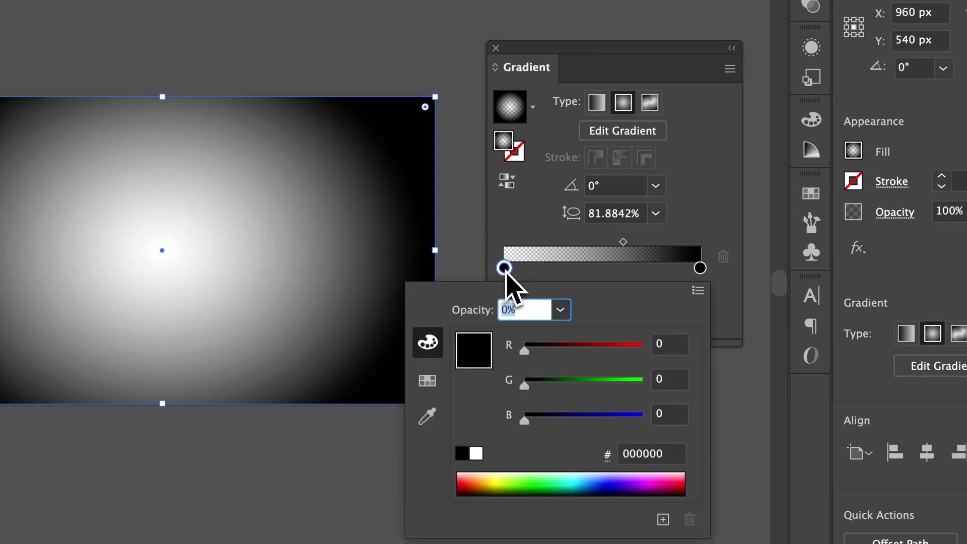
drag(524, 349, 594, 349)
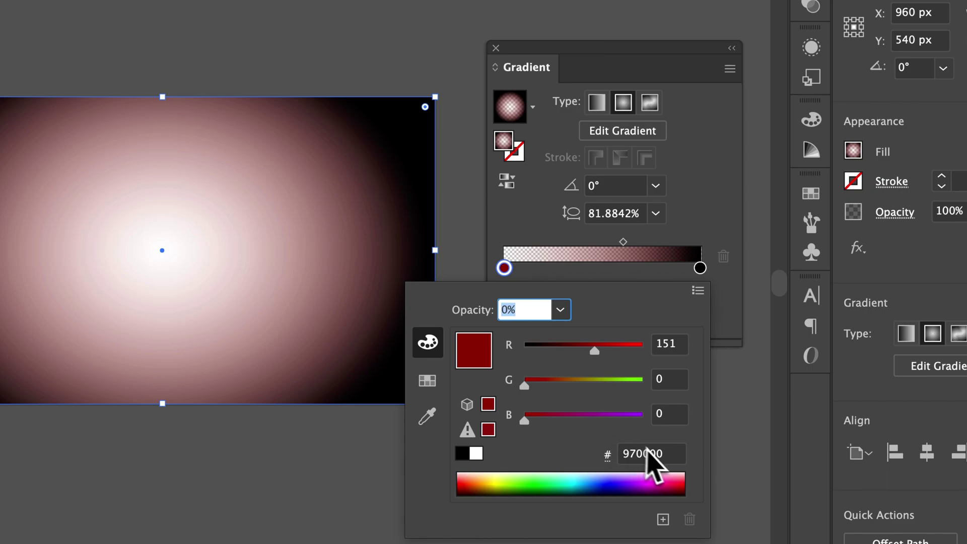
click(672, 454)
drag(672, 454, 612, 455)
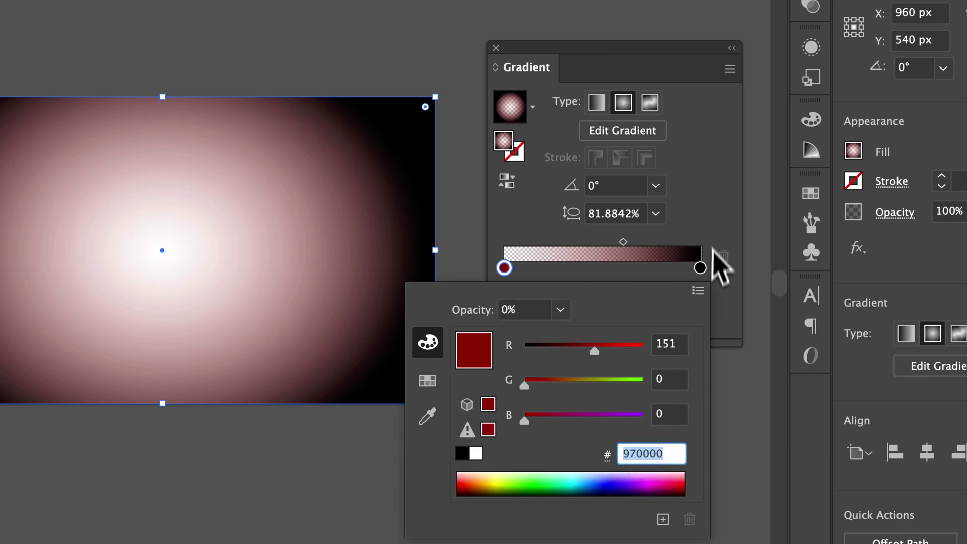
click(704, 275)
Set the outer gradient stop to hex 970000
click(701, 270)
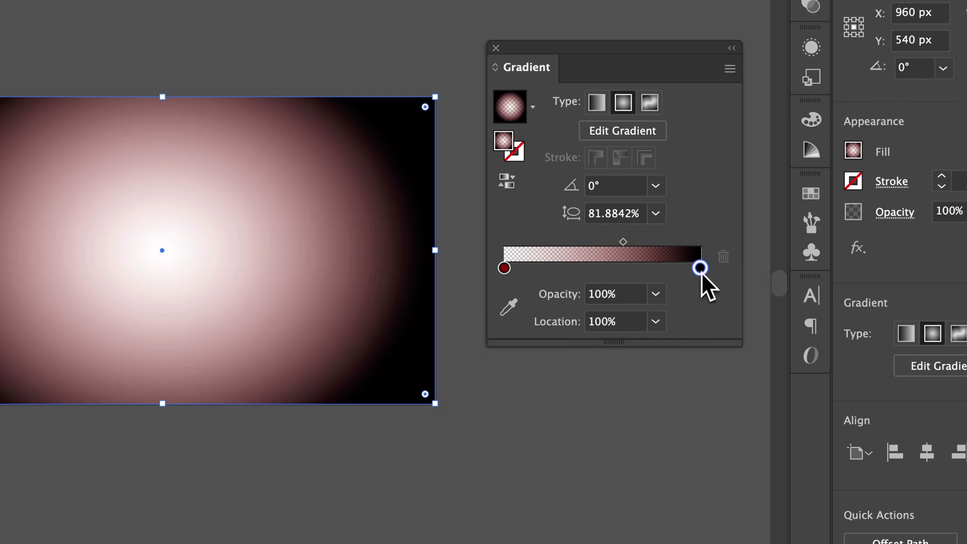
double_click(701, 269)
click(642, 457)
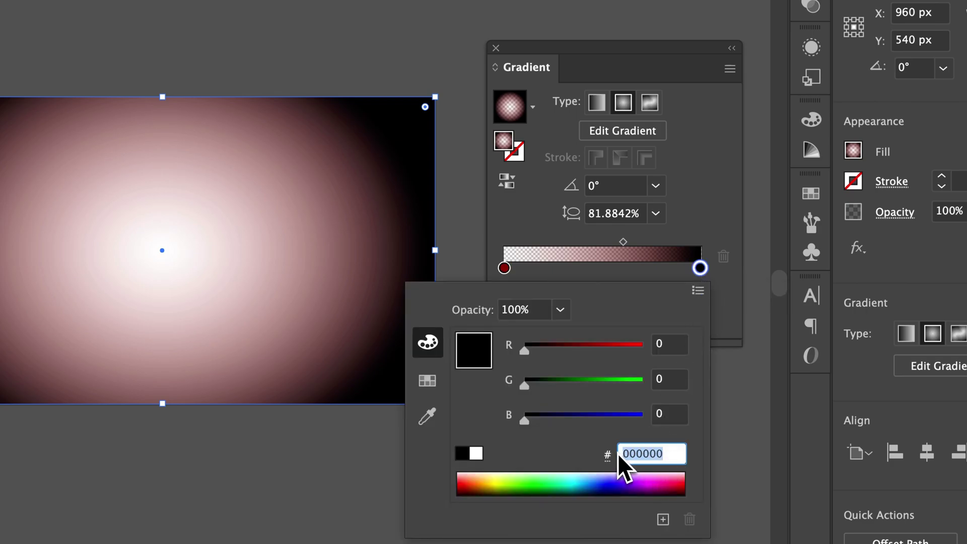
text(970000)
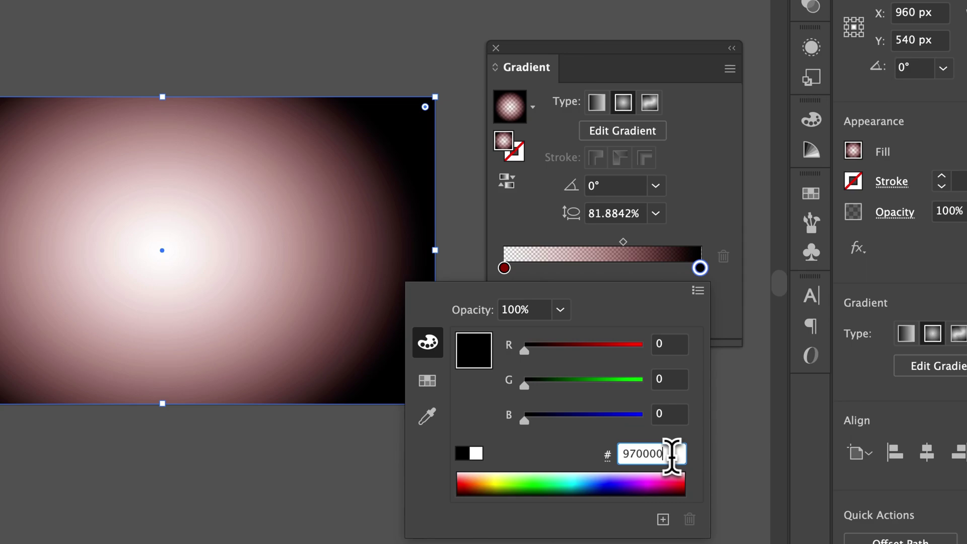
key(Return)
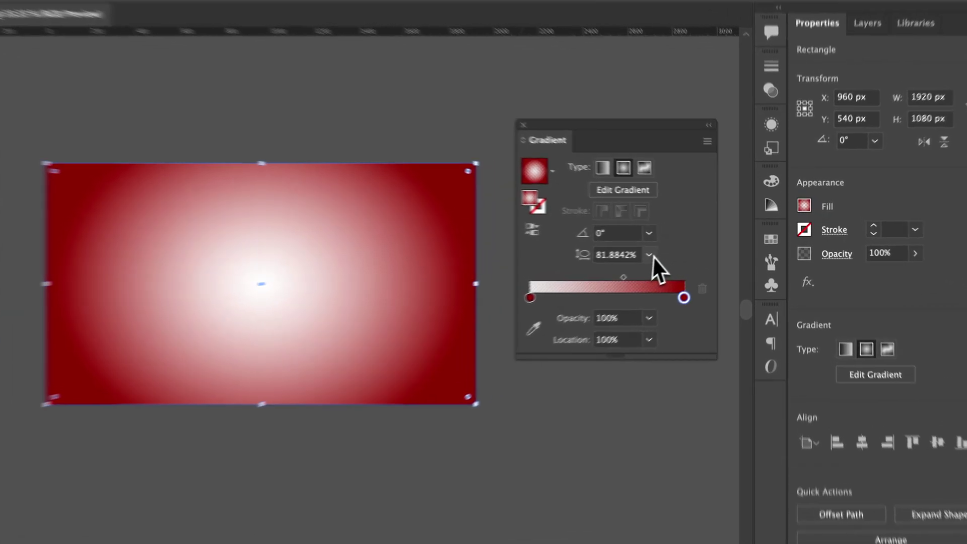
Try gradient aspect ratios of 20% and 140%, then settle on 90%
click(671, 251)
click(670, 251)
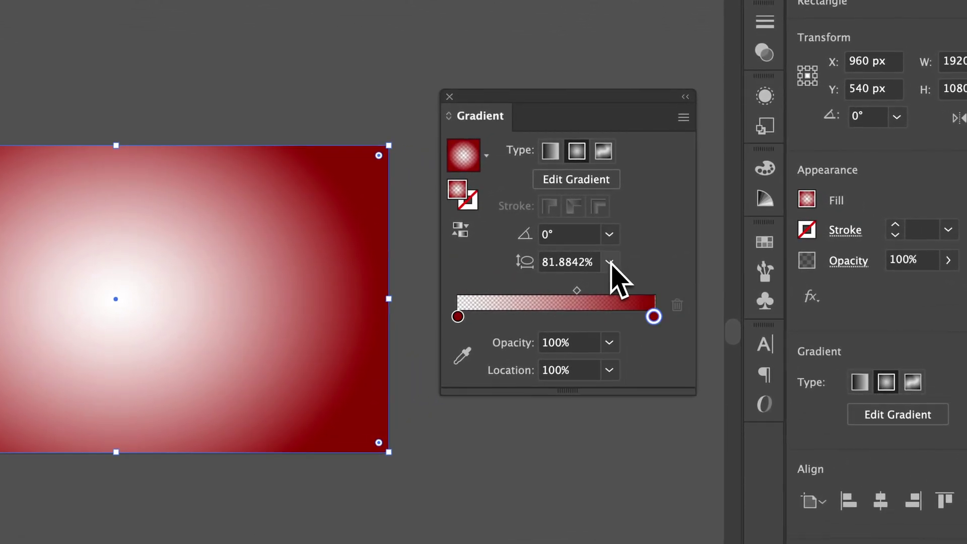
click(525, 270)
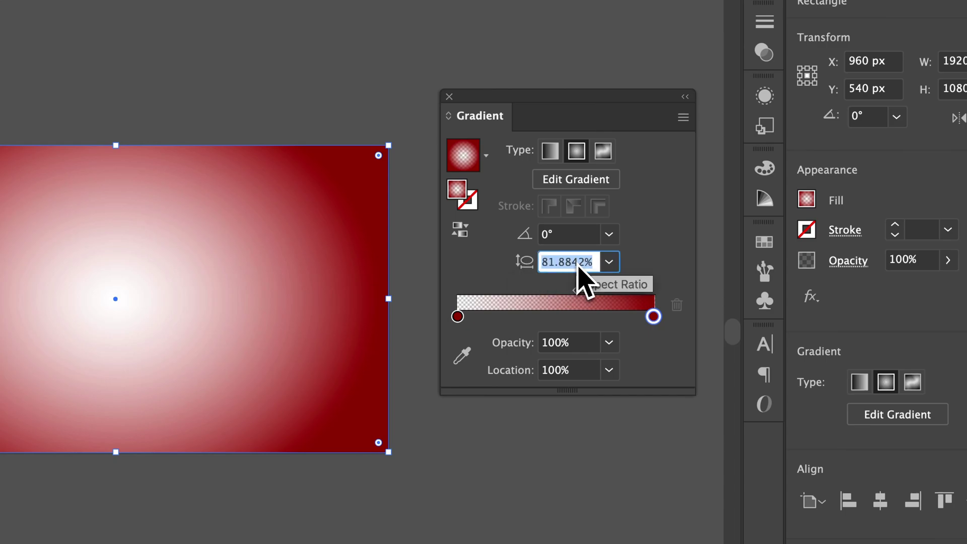
key(shift+Down)
key(shift+Down)
key(shift+Down)
key(shift+Down)
key(shift+Down)
key(shift+Down)
key(shift+Down)
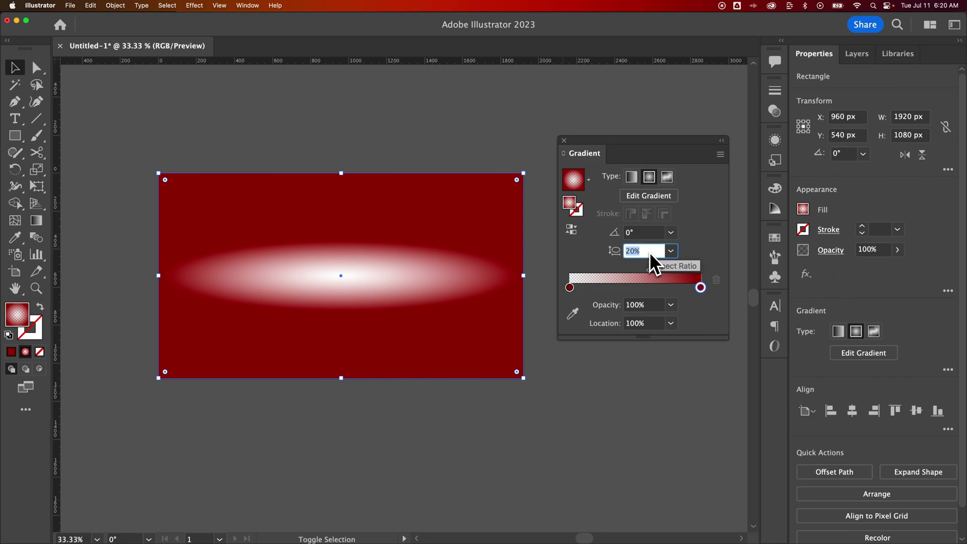
key(shift+Up)
key(shift+Up)
key(shift+Up)
key(shift+Up)
key(shift+Up)
key(shift+Up)
key(shift+Up)
key(shift+Up)
key(shift+Up)
key(shift+Up)
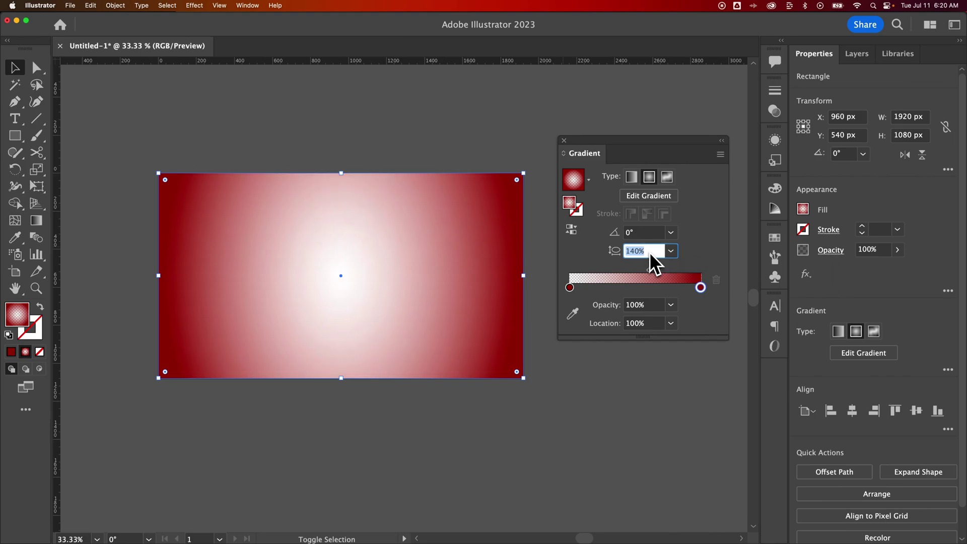
key(shift+Down)
key(shift+Down)
key(shift+Down)
key(shift+Down)
key(shift+Down)
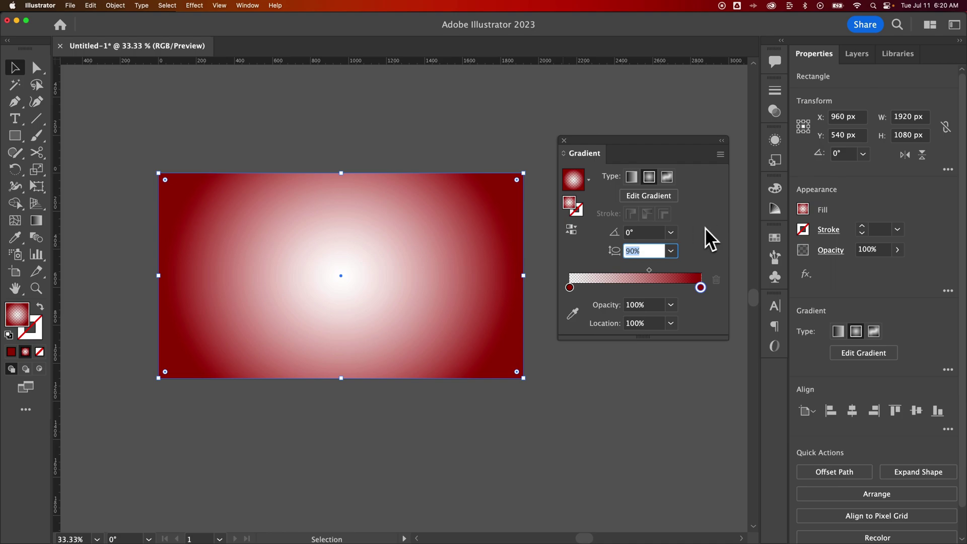
drag(709, 153, 705, 134)
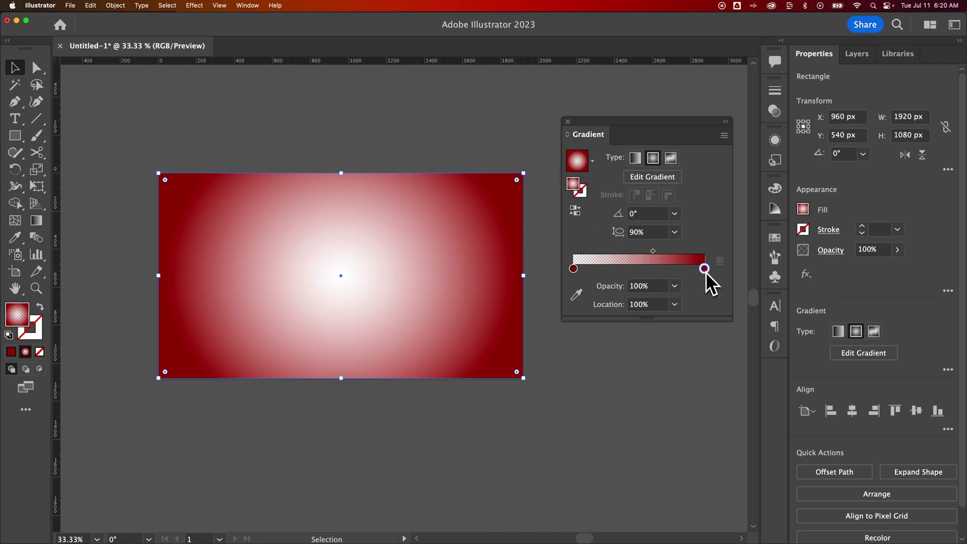
Nudge the gradient midpoint to widen the red edges
drag(654, 254, 645, 253)
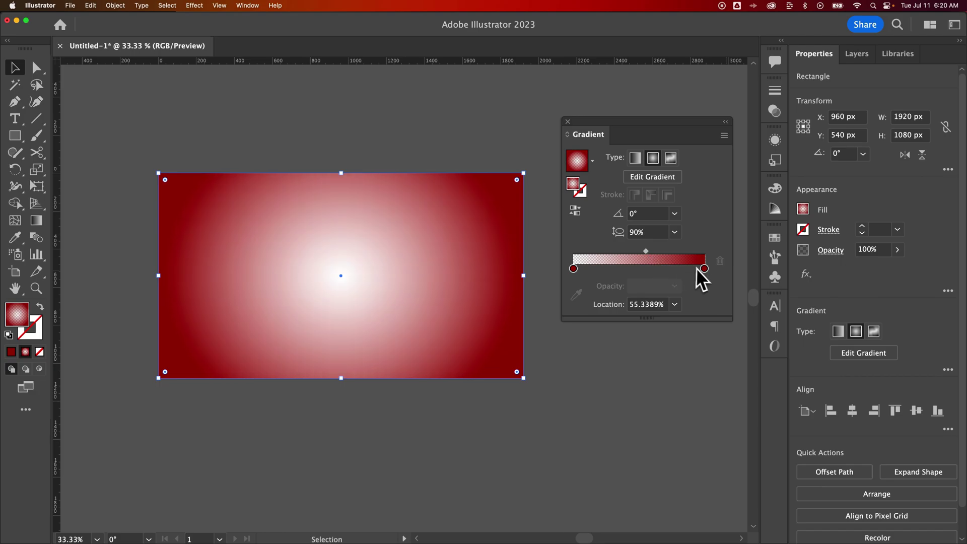
click(704, 269)
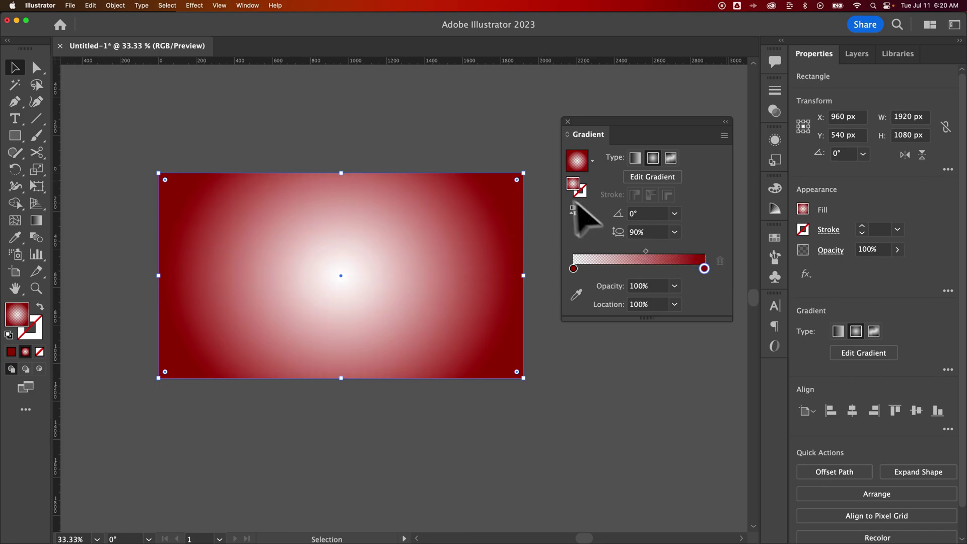
click(557, 222)
mouse_move(513, 220)
mouse_down()
mouse_move(529, 190)
mouse_move(431, 206)
mouse_move(500, 201)
mouse_move(508, 213)
mouse_up()
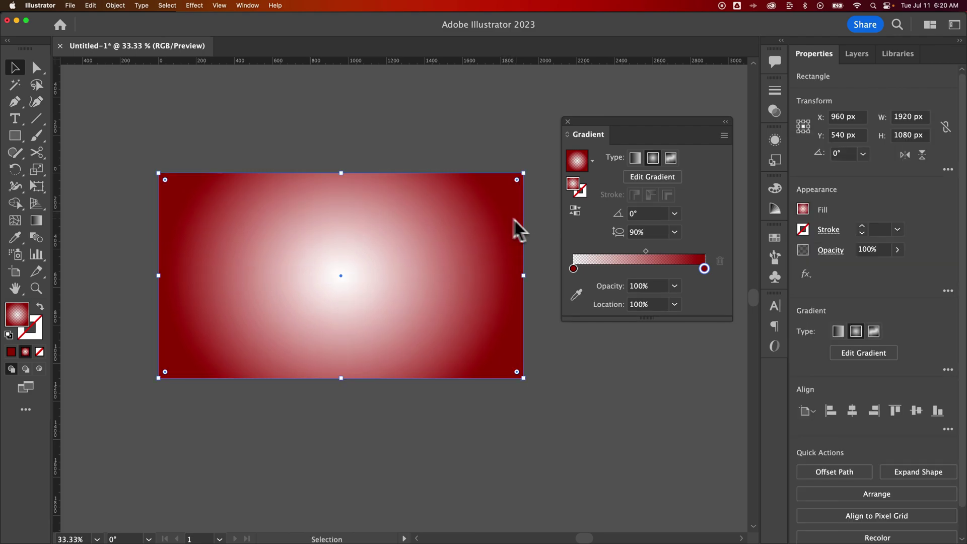
Lower the rectangle's opacity to 74%, preview it, then reduce it to 55%
click(897, 249)
drag(897, 267, 841, 284)
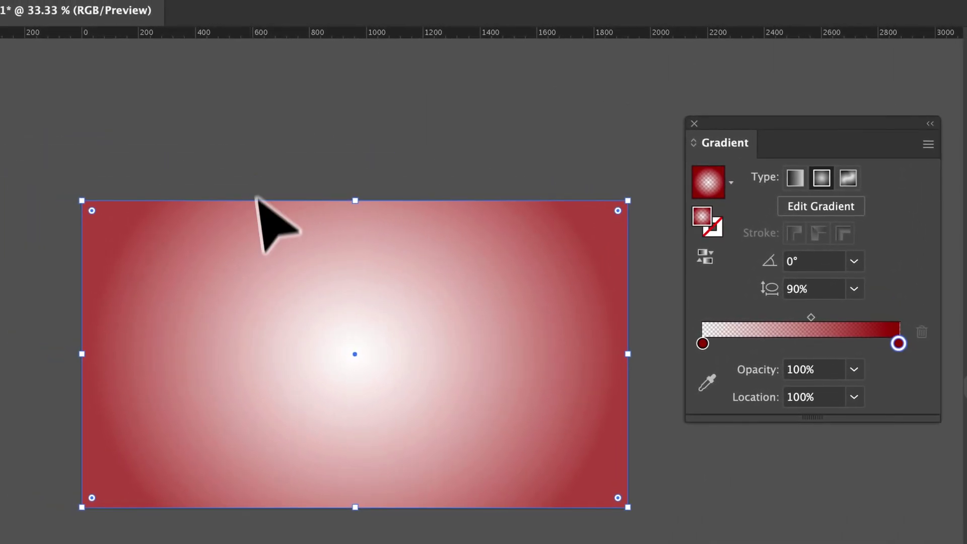
click(415, 142)
click(510, 242)
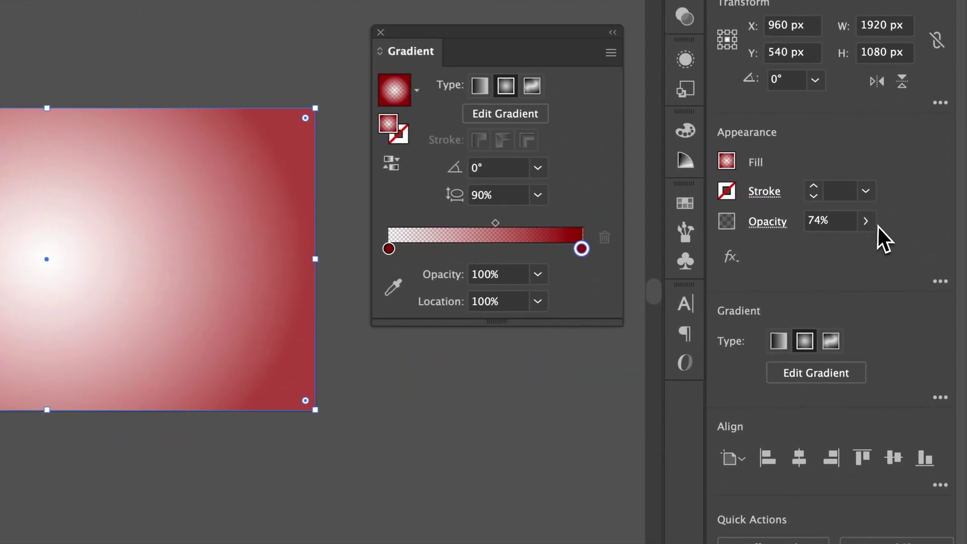
click(897, 250)
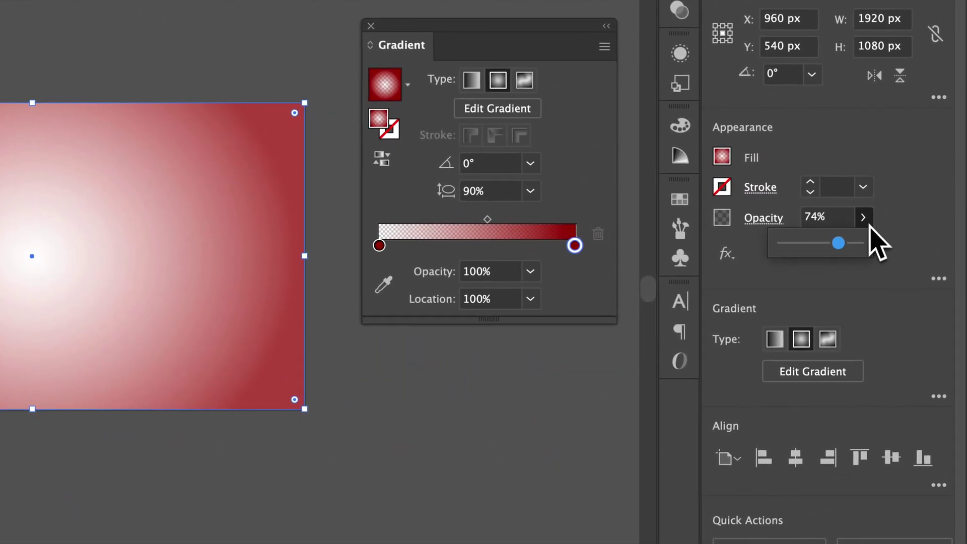
drag(836, 245, 823, 250)
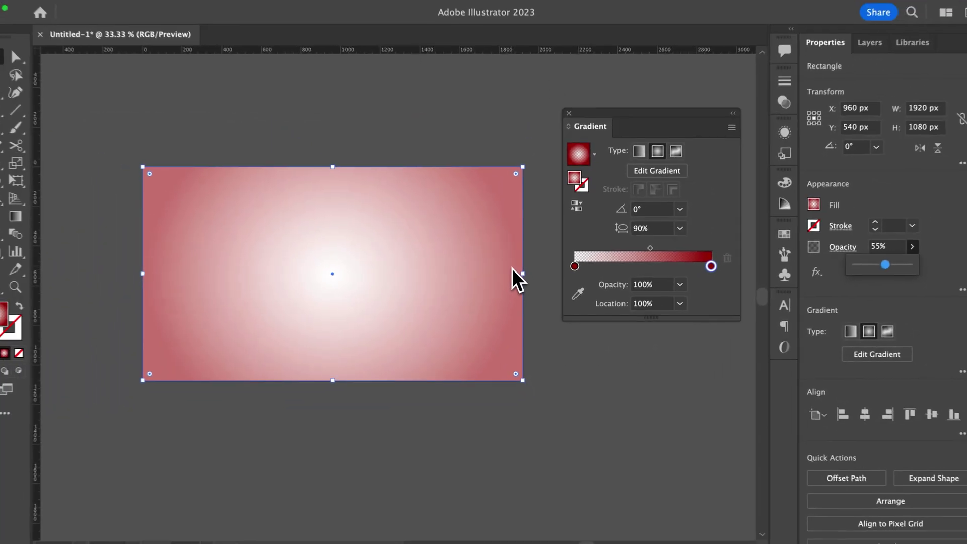
Move the red vignette rectangle off the artboard onto the pasteboard
click(353, 144)
key(space)
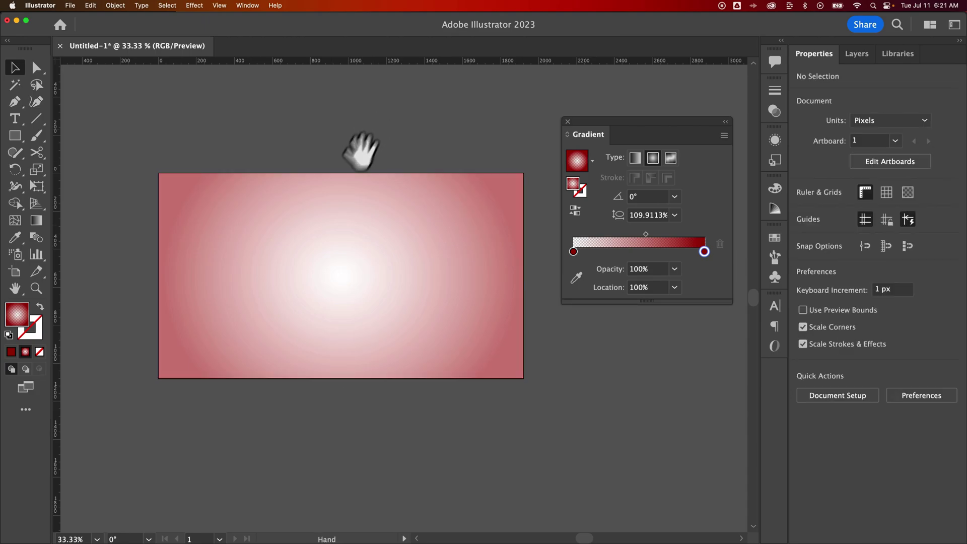
scroll(360, 151, left, 5)
drag(529, 222, 324, 217)
Alt-drag a duplicate of the vignette rectangle below it, off the artboard, then reselect the original
key(space)
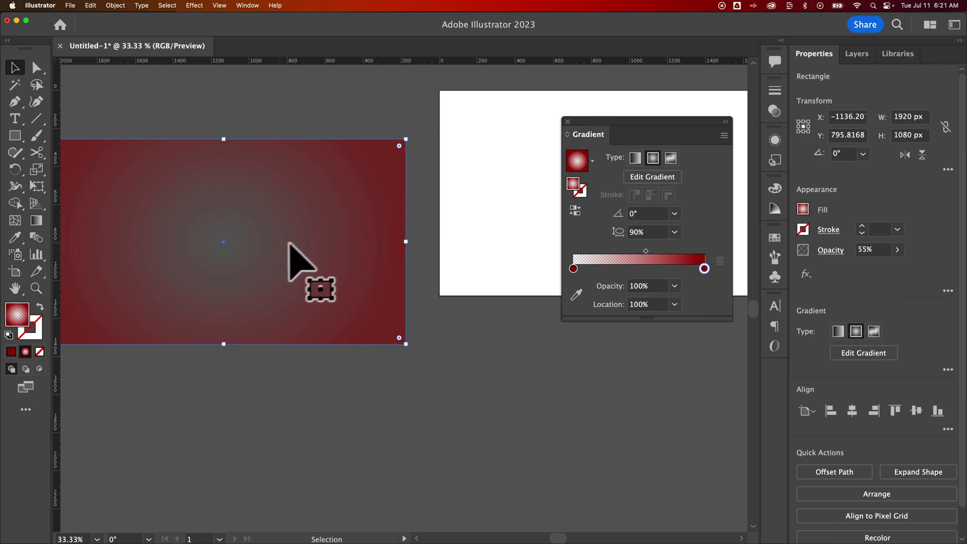
drag(257, 214, 543, 413)
scroll(548, 422, down, 2)
click(384, 287)
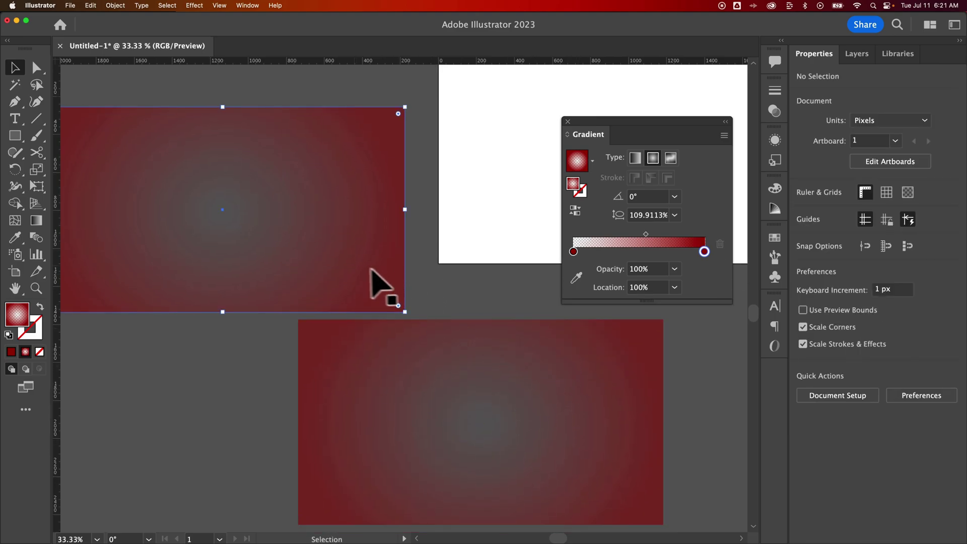